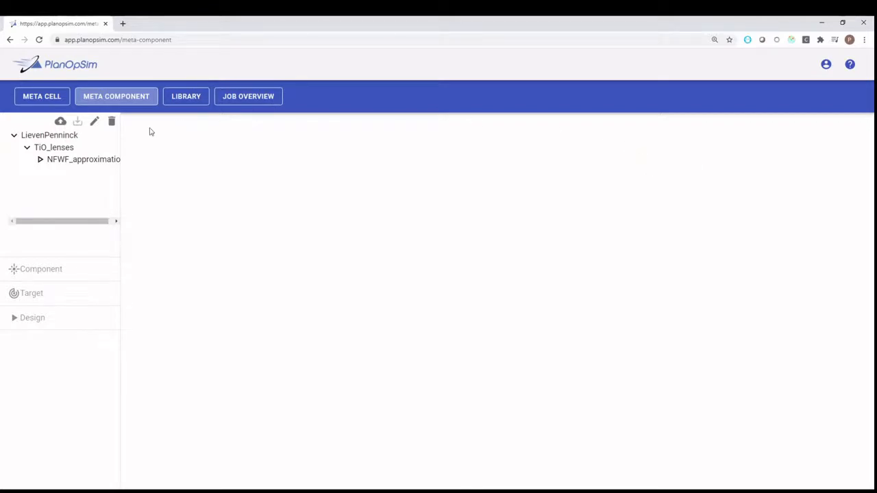
Create a new meta component named FF_component in the TiO_lenses project
{"action": "left_click", "coordinate": [93, 149]}
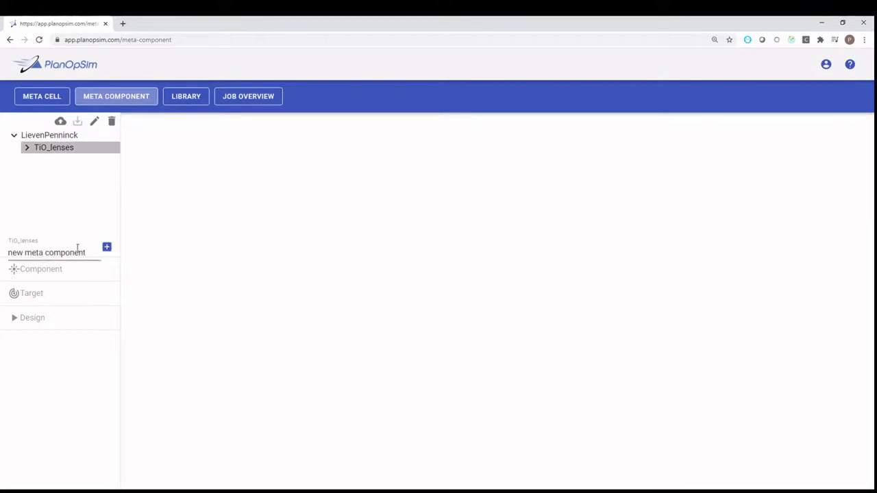
{"action": "left_click_drag", "start_coordinate": [89, 253], "coordinate": [2, 252]}
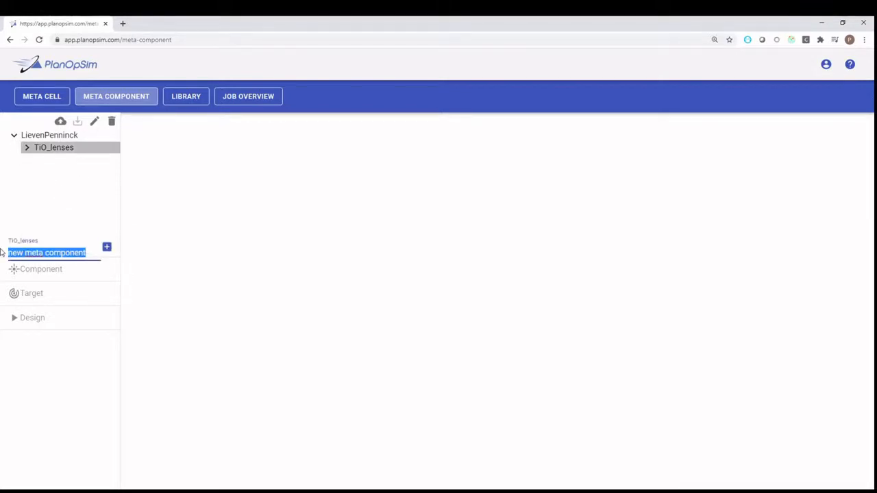
{"action": "type", "text": "FF_"}
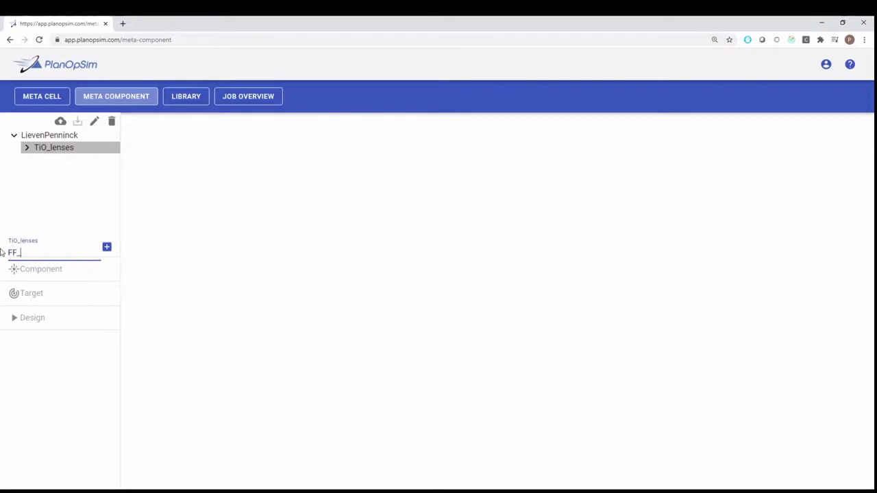
{"action": "type", "text": "component"}
{"action": "key", "text": "Return"}
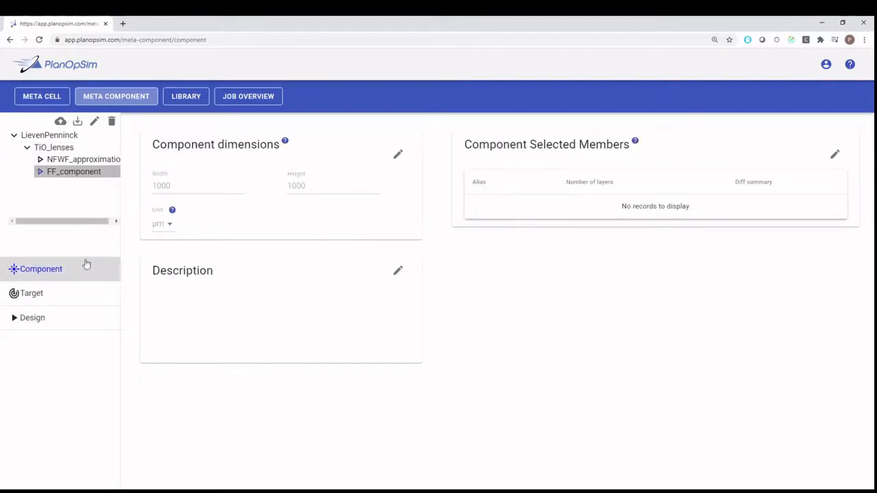
Set the dimensions of FF_component to 250 µm width and 250 µm height and save them
{"action": "left_click", "coordinate": [399, 157]}
{"action": "left_click_drag", "start_coordinate": [176, 187], "coordinate": [113, 192]}
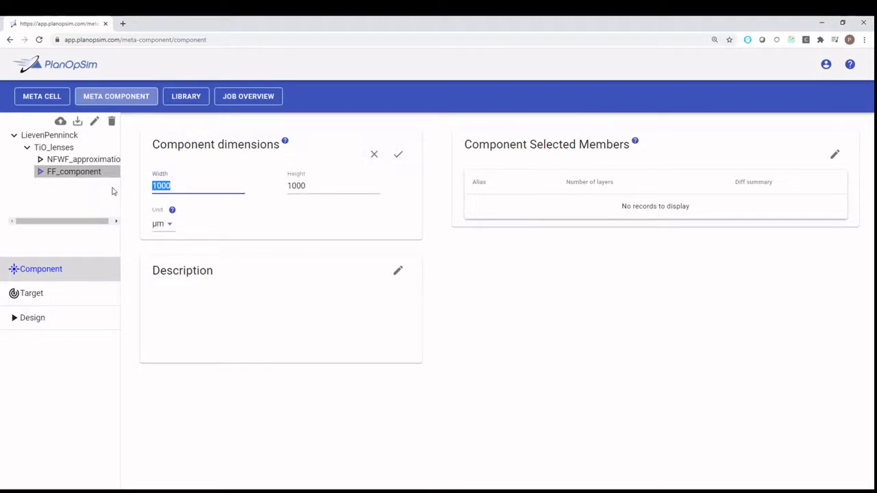
{"action": "type", "text": "250"}
{"action": "key", "text": "Tab"}
{"action": "type", "text": "25"}
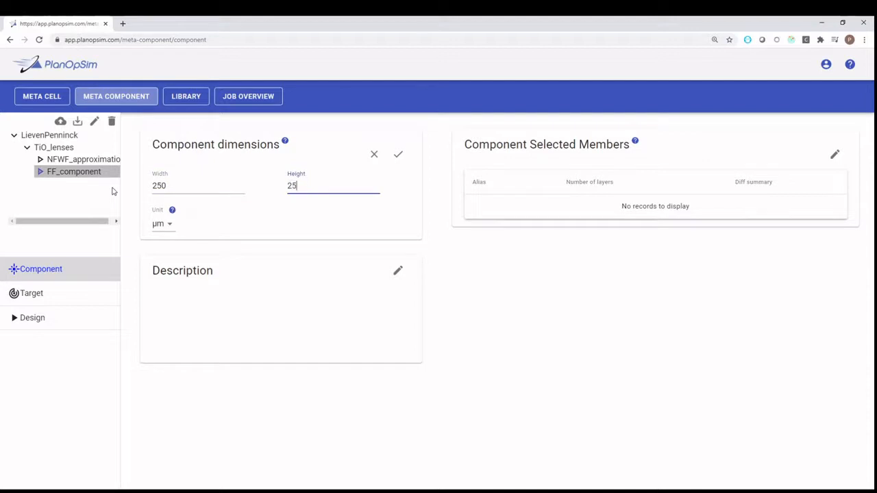
{"action": "type", "text": "0"}
{"action": "left_click", "coordinate": [398, 154]}
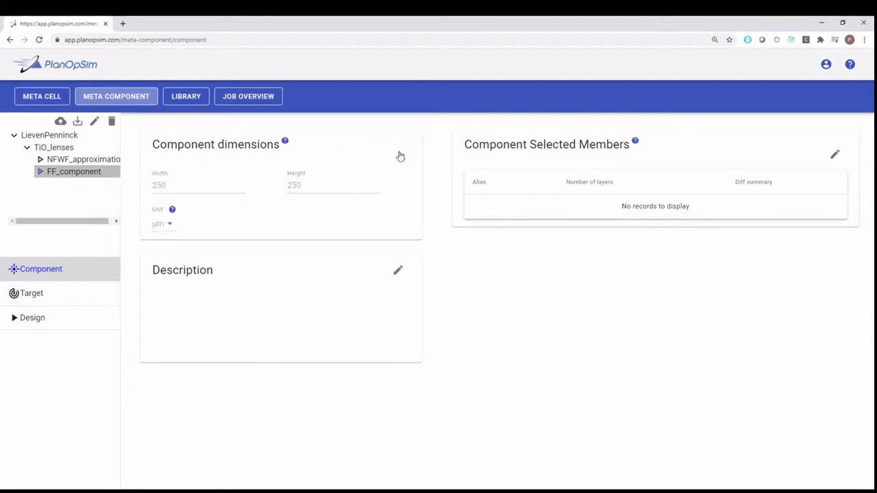
Choose the TiO2 family for the component and add all its members, 0 to 3, to the selected members
{"action": "left_click", "coordinate": [836, 157]}
{"action": "left_click", "coordinate": [486, 188]}
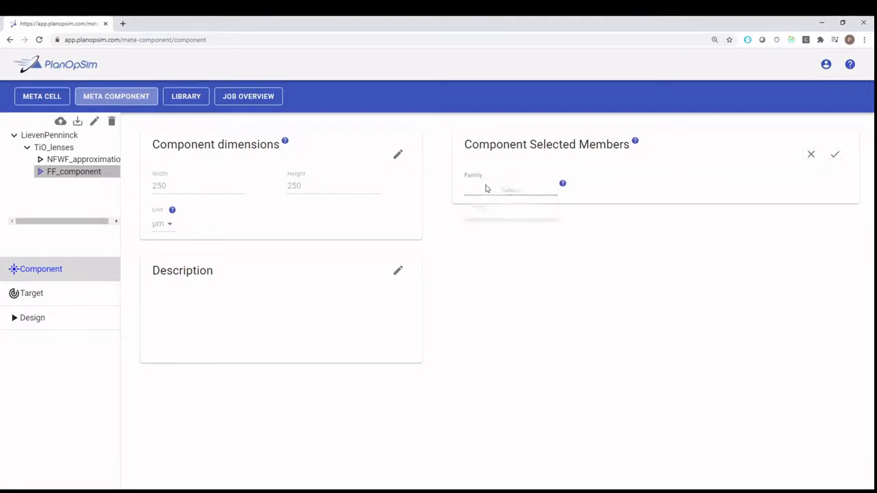
{"action": "left_click", "coordinate": [478, 218]}
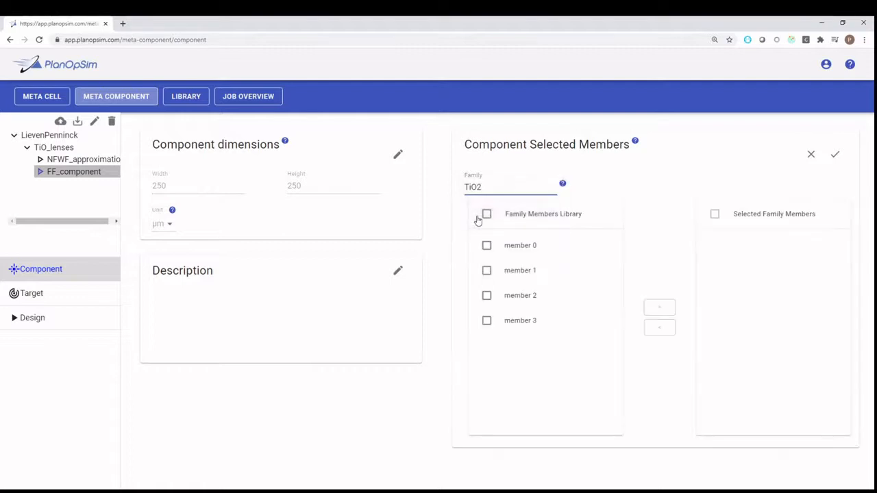
{"action": "left_click", "coordinate": [492, 216]}
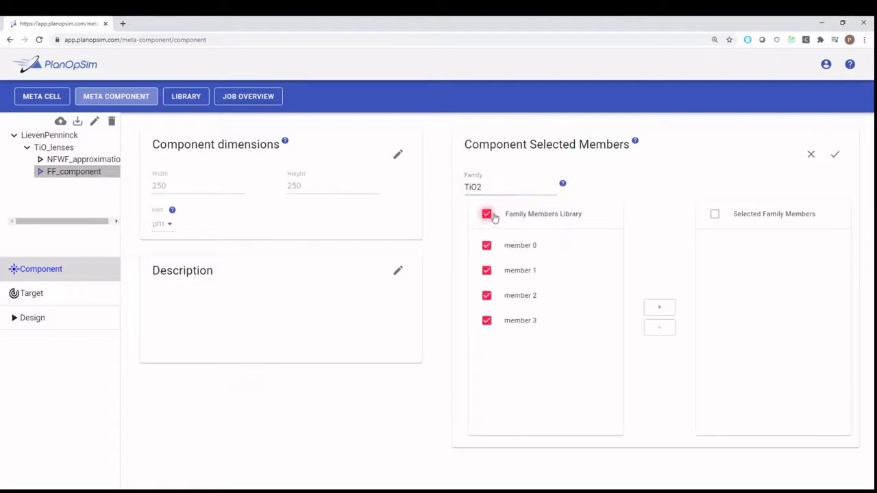
{"action": "left_click", "coordinate": [663, 310]}
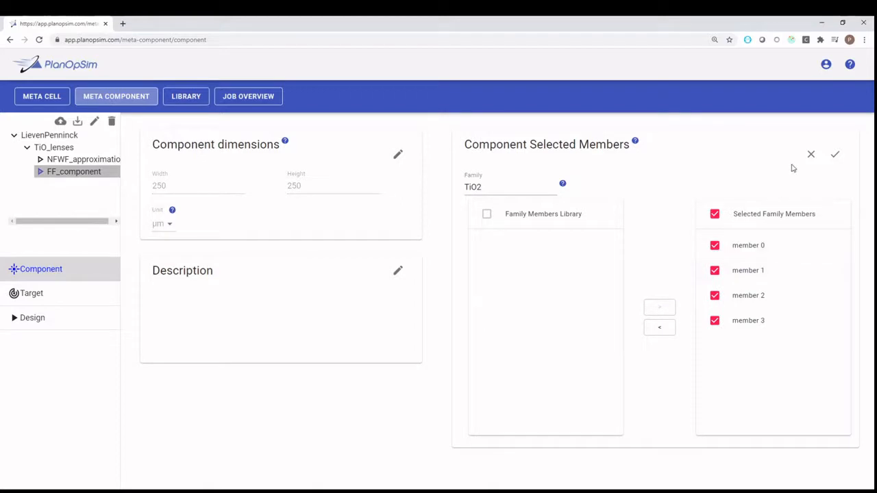
{"action": "left_click", "coordinate": [837, 157]}
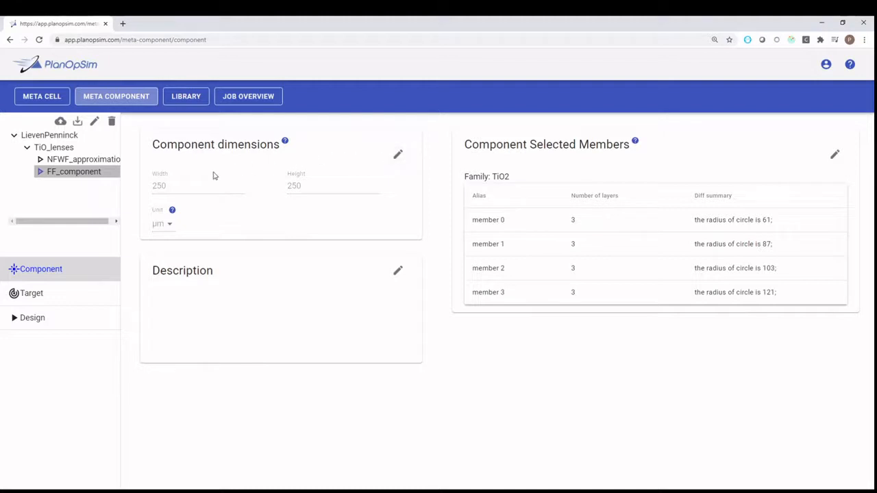
Add a design target to FF_component and change its name to FF_target
{"action": "left_click", "coordinate": [57, 299]}
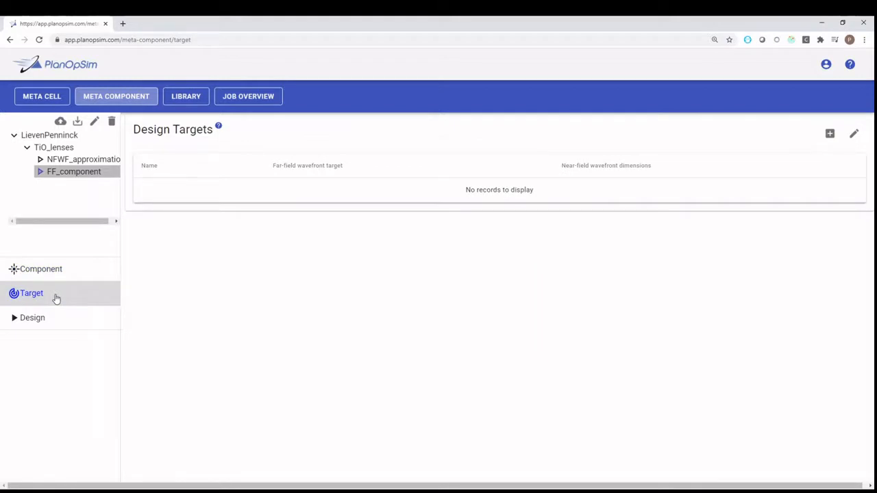
{"action": "left_click", "coordinate": [829, 135]}
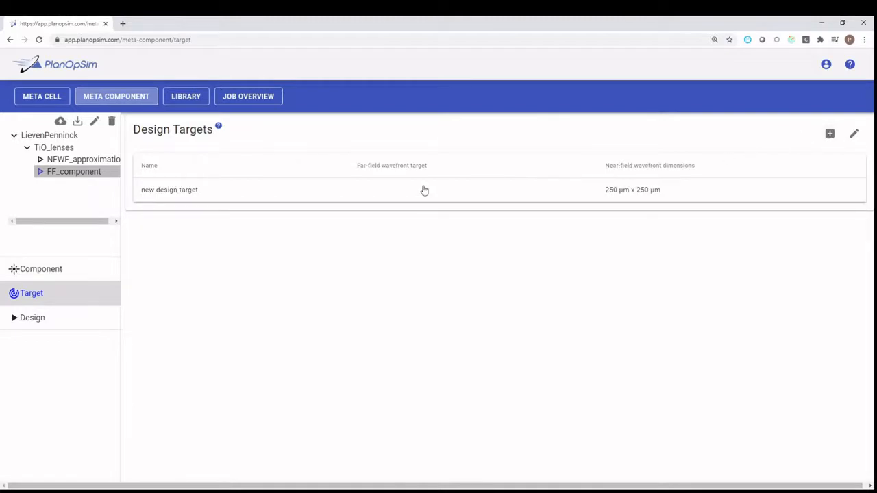
{"action": "left_click", "coordinate": [198, 197]}
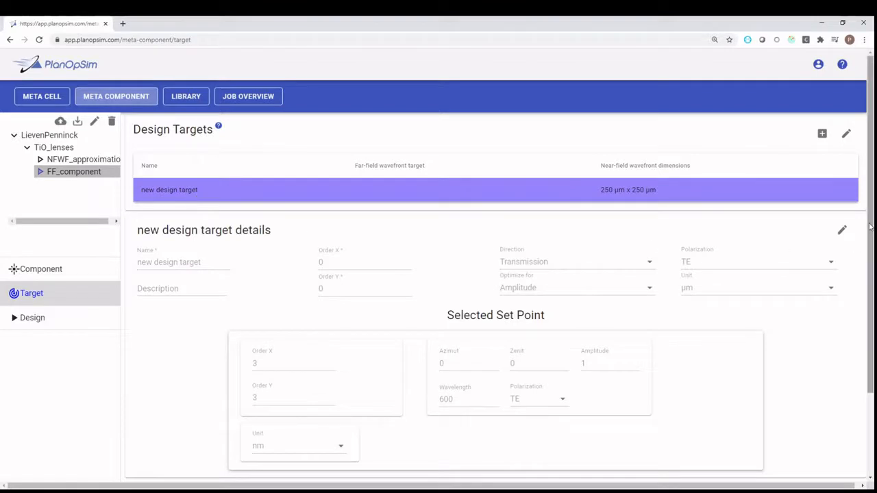
{"action": "left_click", "coordinate": [844, 231]}
{"action": "left_click_drag", "start_coordinate": [871, 231], "coordinate": [873, 269]}
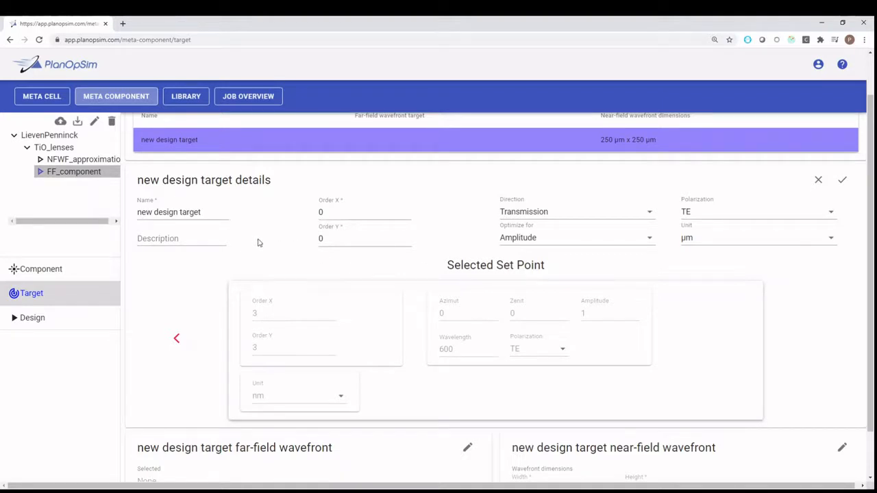
{"action": "left_click_drag", "start_coordinate": [217, 211], "coordinate": [127, 213]}
{"action": "type", "text": "FF"}
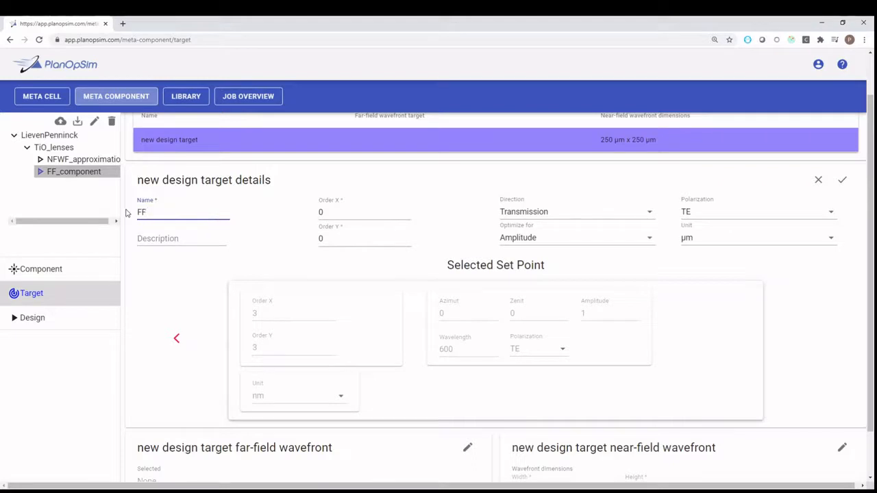
{"action": "type", "text": "_target"}
Set the design target to optimize for Complex and save its details
{"action": "left_click", "coordinate": [363, 214]}
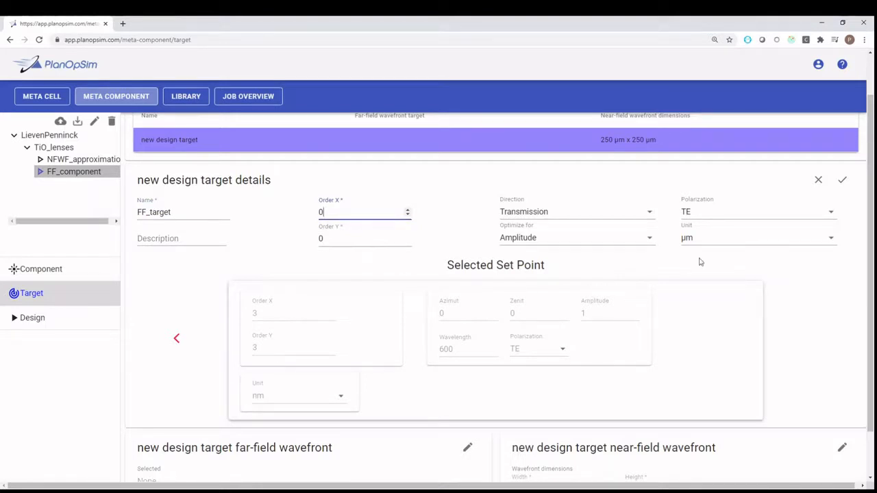
{"action": "left_click", "coordinate": [642, 246]}
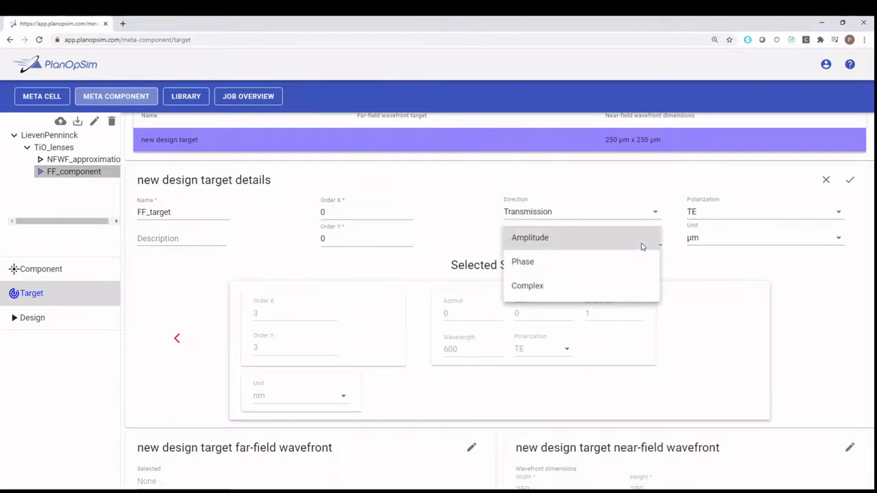
{"action": "left_click", "coordinate": [542, 288]}
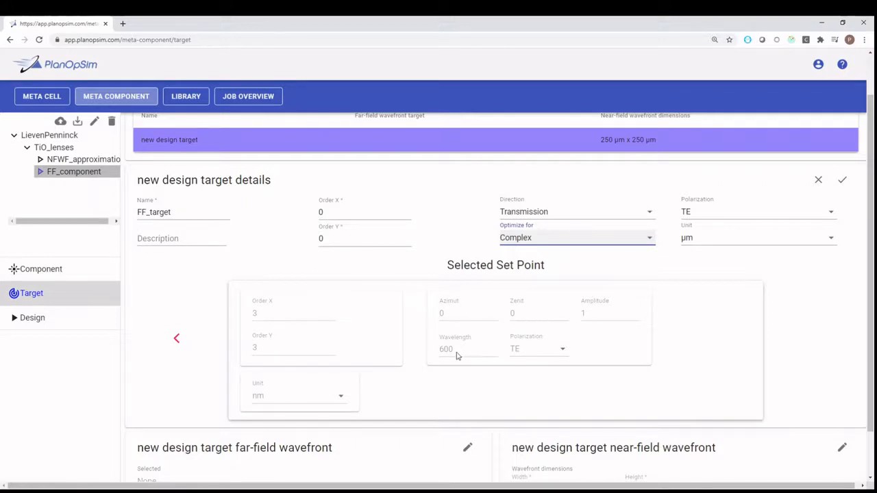
{"action": "left_click", "coordinate": [842, 182]}
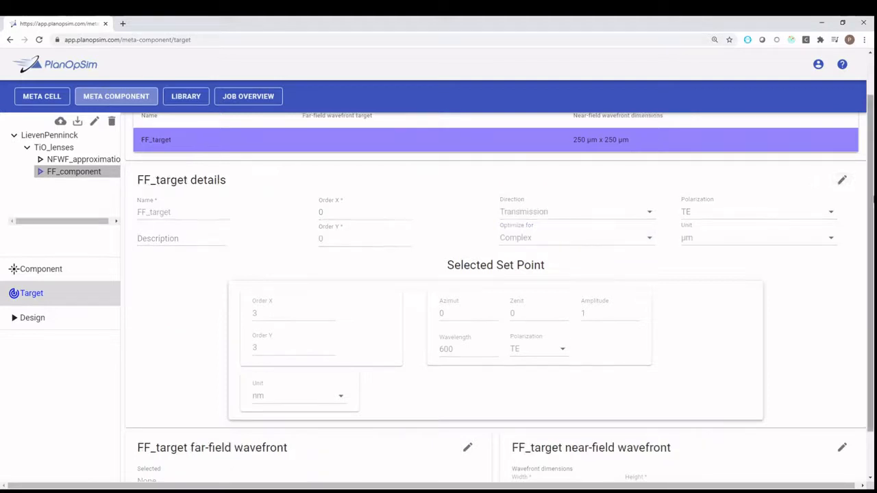
Edit the far-field wavefront of FF_target and choose to create a new one
{"action": "scroll", "coordinate": [871, 194], "scroll_direction": "down", "scroll_amount": 1}
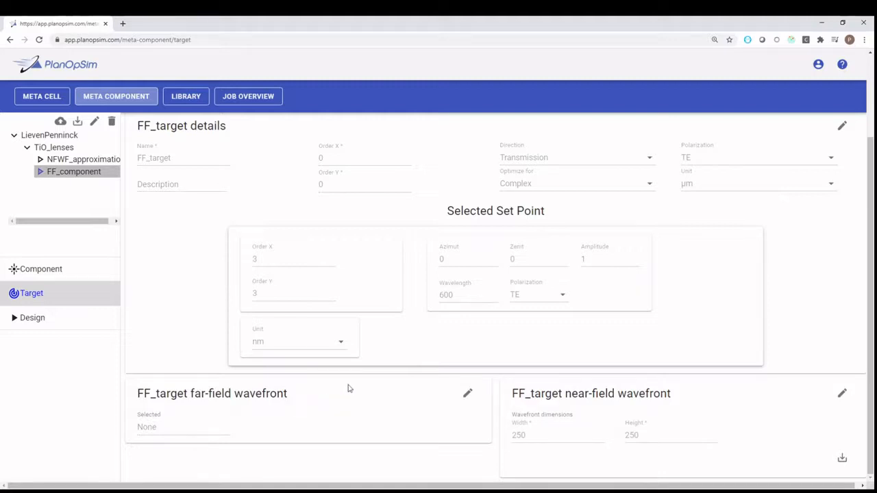
{"action": "left_click", "coordinate": [466, 396]}
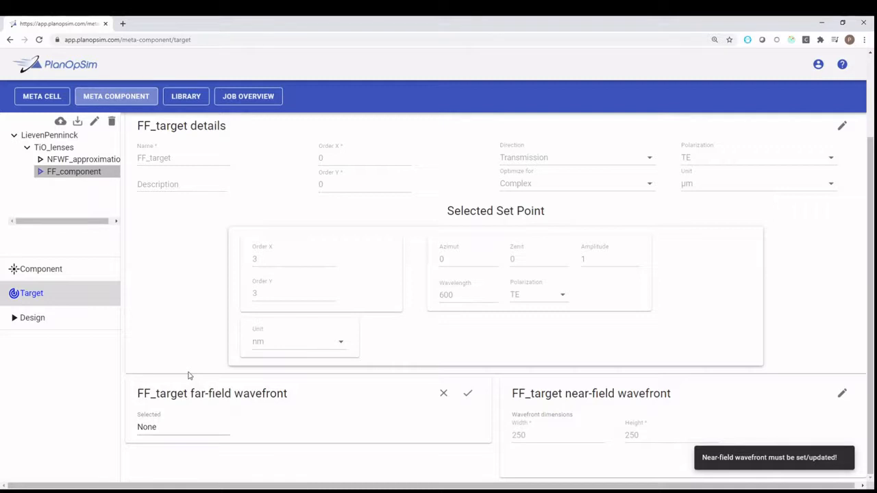
{"action": "left_click", "coordinate": [164, 428]}
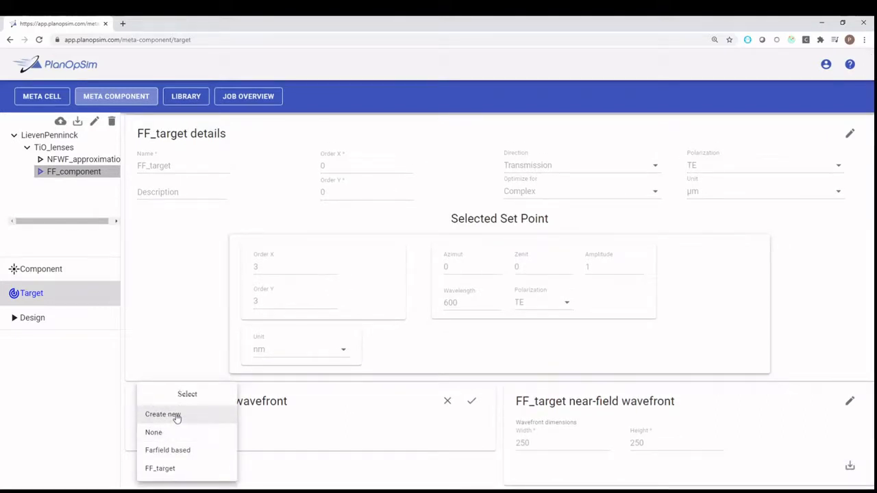
{"action": "left_click", "coordinate": [175, 414]}
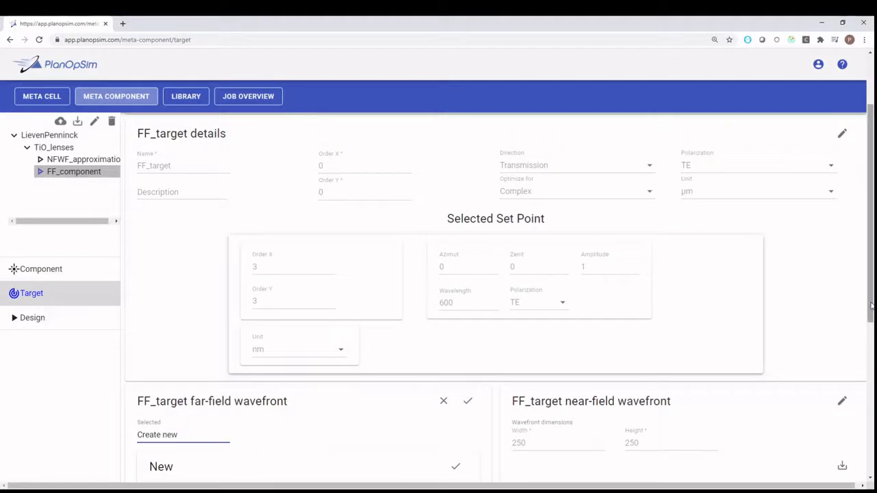
{"action": "left_click_drag", "start_coordinate": [871, 305], "coordinate": [871, 459]}
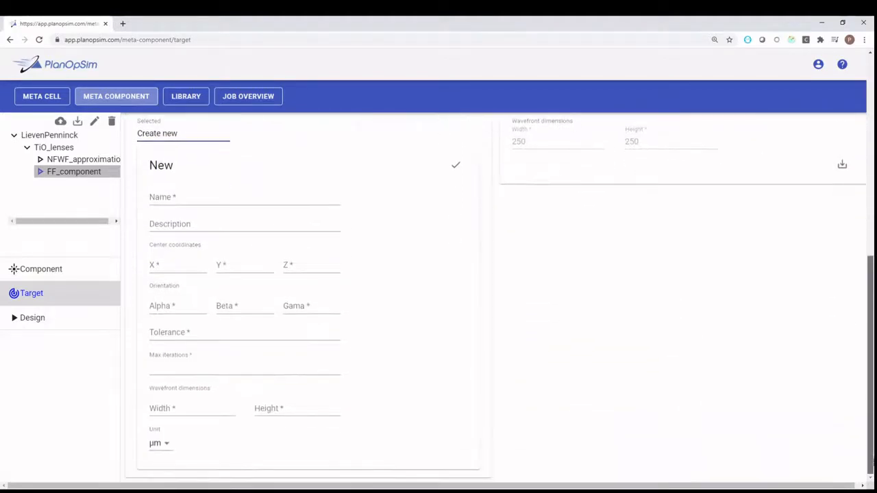
Name the new far-field wavefront FF_target
{"action": "left_click", "coordinate": [156, 198]}
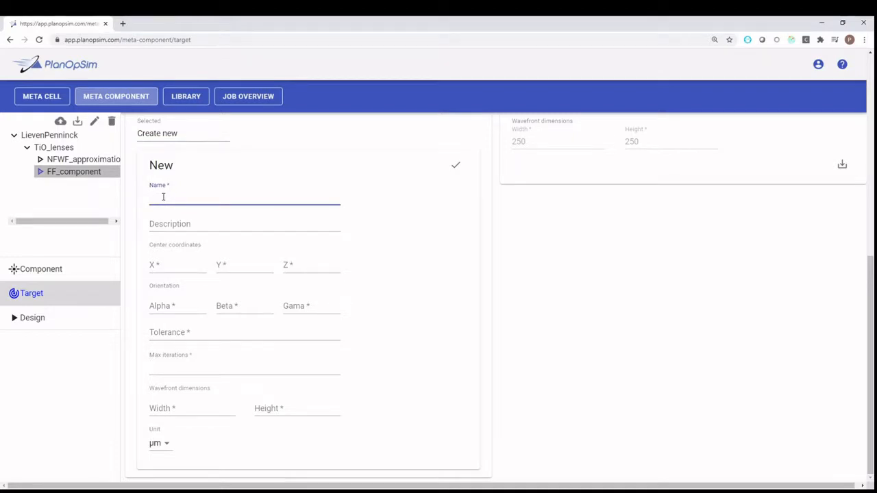
{"action": "type", "text": "FF"}
{"action": "key", "text": "Down"}
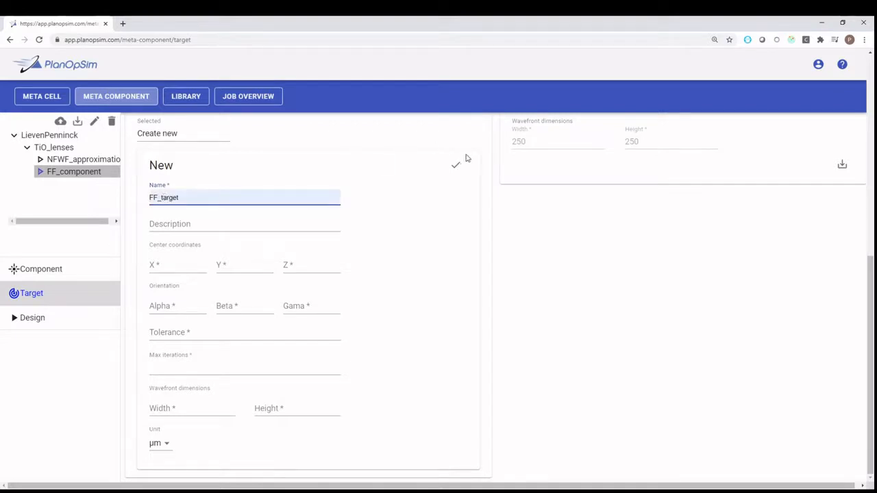
{"action": "left_click", "coordinate": [423, 188]}
{"action": "left_click", "coordinate": [181, 199]}
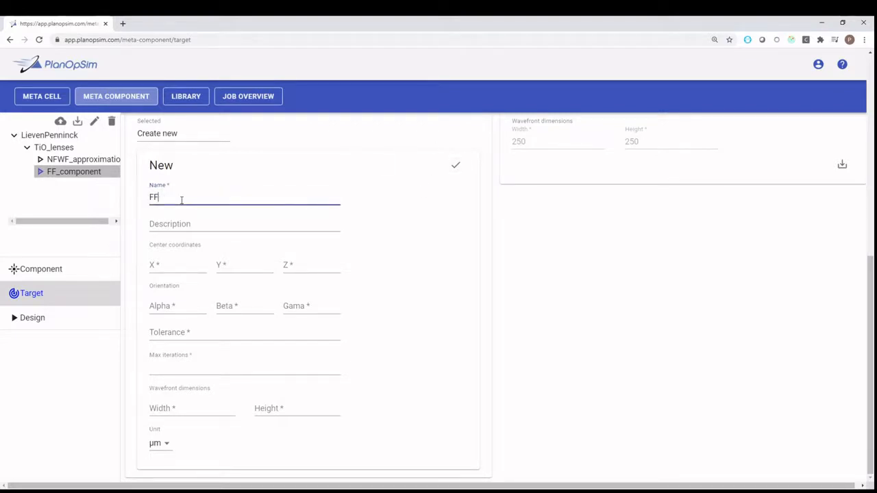
{"action": "left_click", "coordinate": [182, 223]}
{"action": "left_click", "coordinate": [182, 223]}
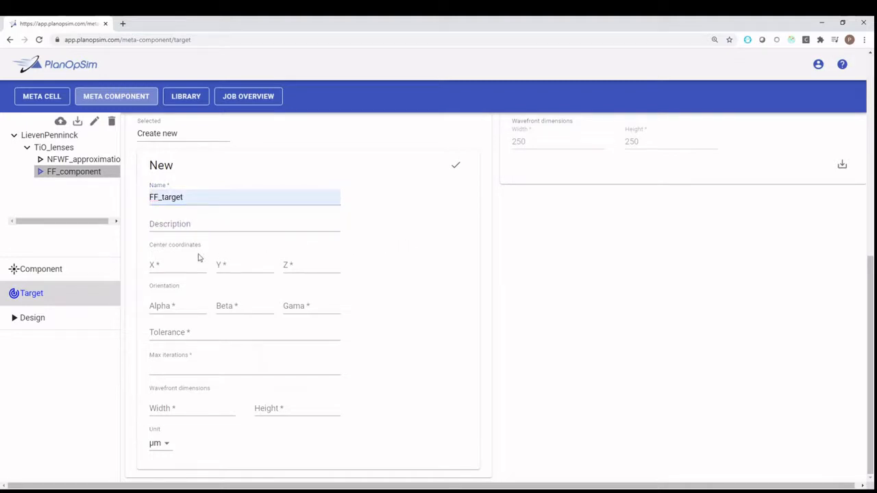
Set the far-field wavefront's center coordinates to X 0, Y 0 and Z 1000
{"action": "left_click", "coordinate": [171, 264]}
{"action": "type", "text": "0"}
{"action": "key", "text": "Tab"}
{"action": "type", "text": "0"}
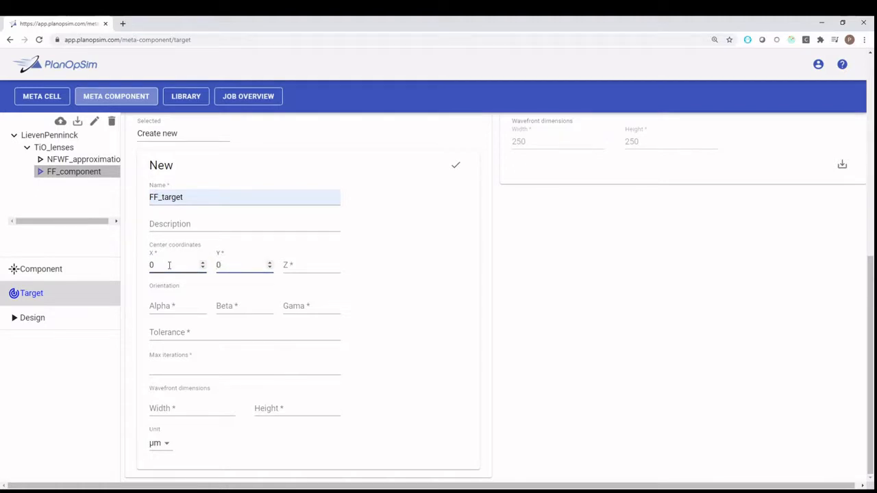
{"action": "left_click", "coordinate": [302, 267]}
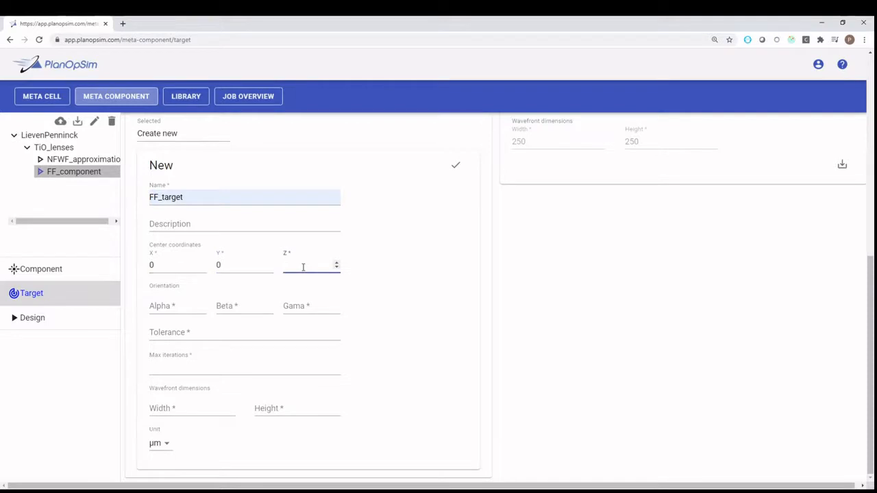
{"action": "type", "text": "1000"}
Set the far-field wavefront's orientation angles Alpha, Beta and Gama to 0
{"action": "left_click", "coordinate": [164, 304]}
{"action": "type", "text": "0"}
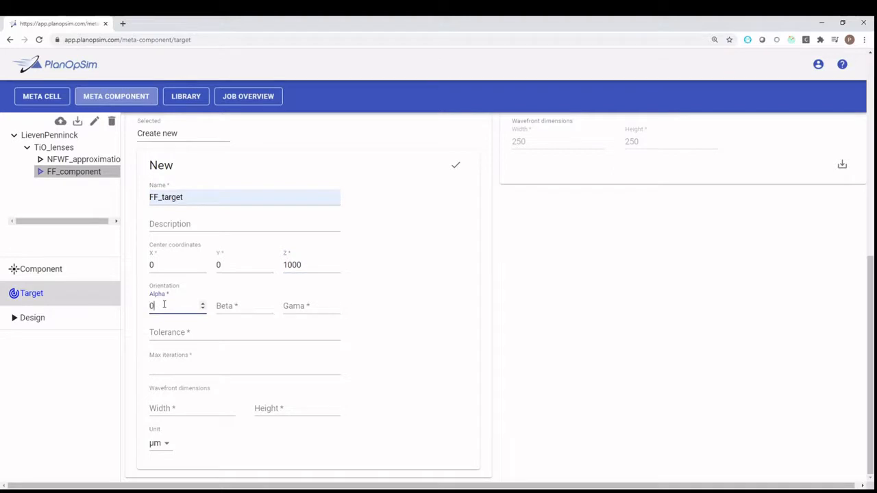
{"action": "key", "text": "Tab"}
{"action": "type", "text": "0"}
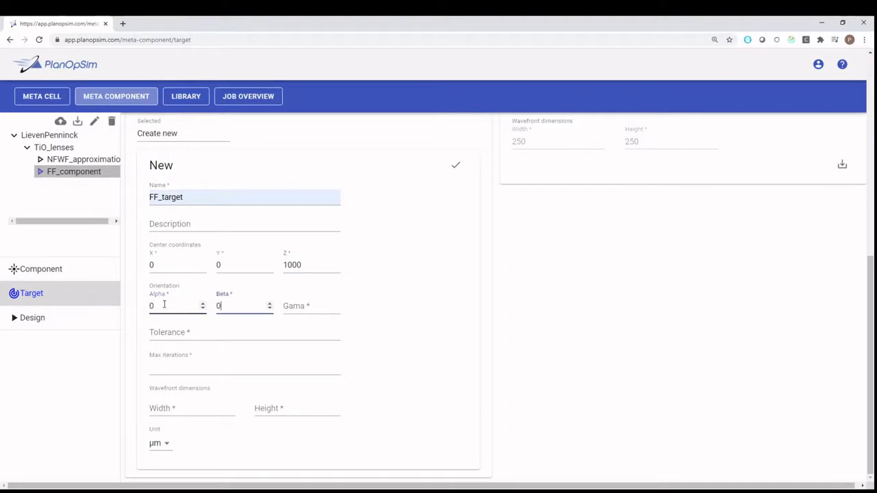
{"action": "key", "text": "Tab"}
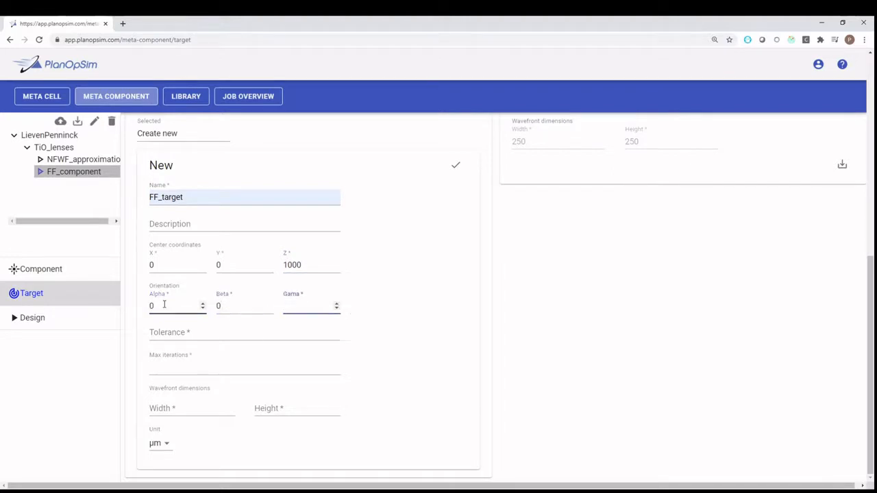
{"action": "type", "text": "0"}
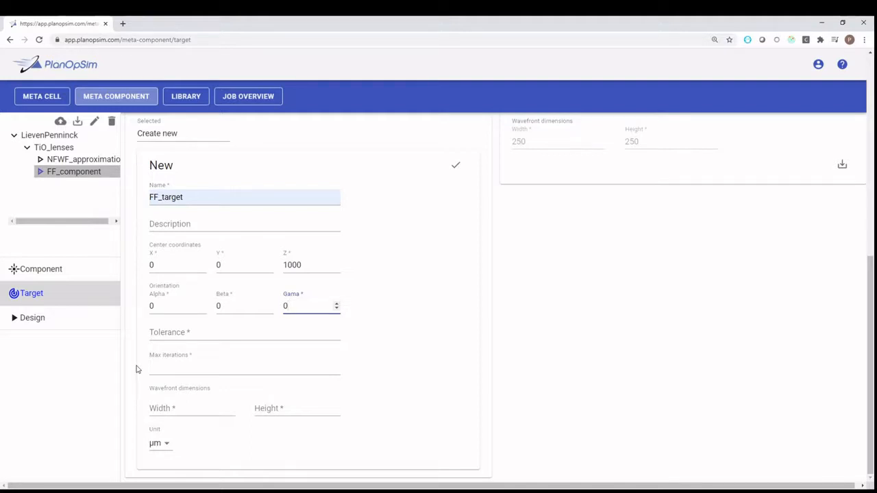
Set the wavefront's tolerance to 1e-8 and its maximum iterations to 100
{"action": "left_click", "coordinate": [167, 331]}
{"action": "type", "text": "1"}
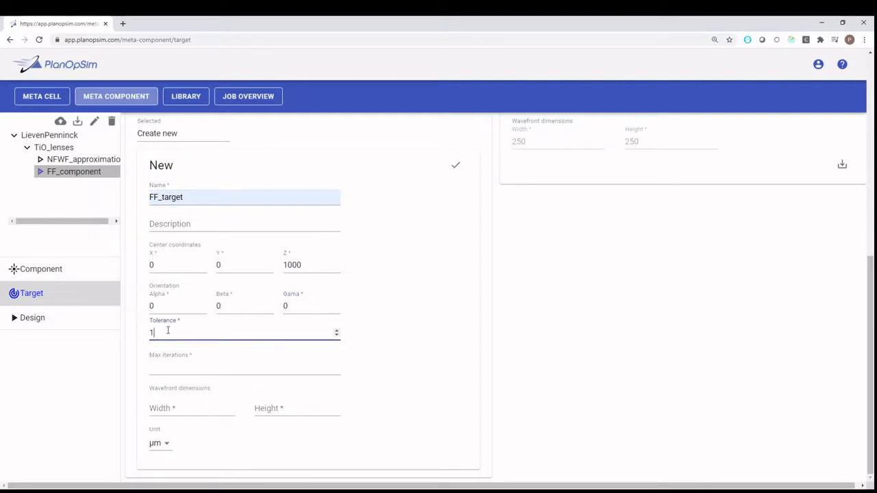
{"action": "type", "text": "e-8"}
{"action": "left_click", "coordinate": [178, 372]}
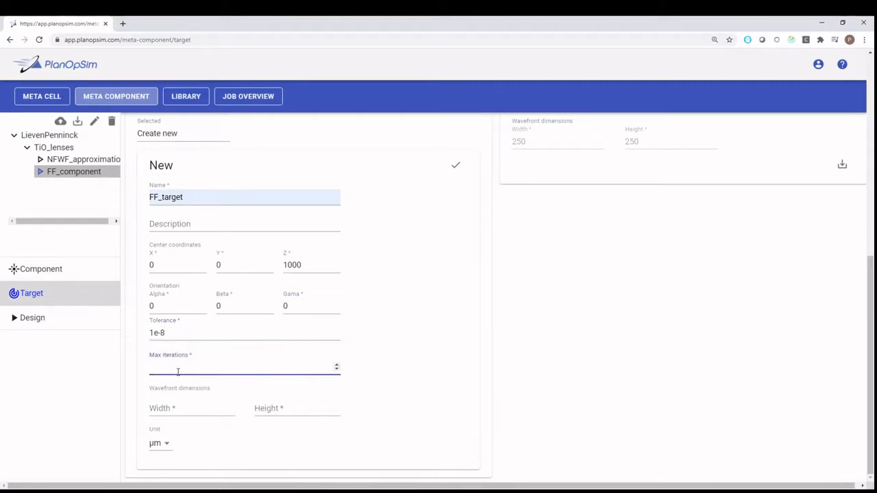
{"action": "type", "text": "100"}
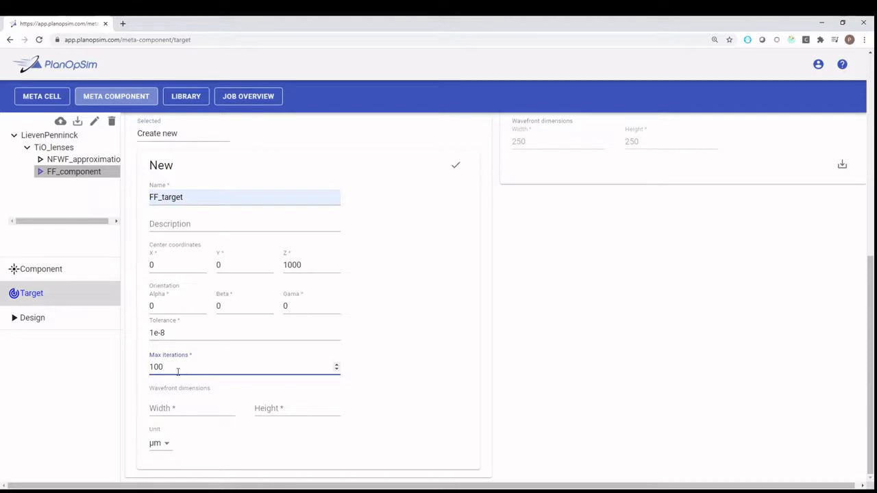
Set the wavefront dimensions to 100 by 100 µm and save the new wavefront with the default wavefront value
{"action": "left_click", "coordinate": [185, 407]}
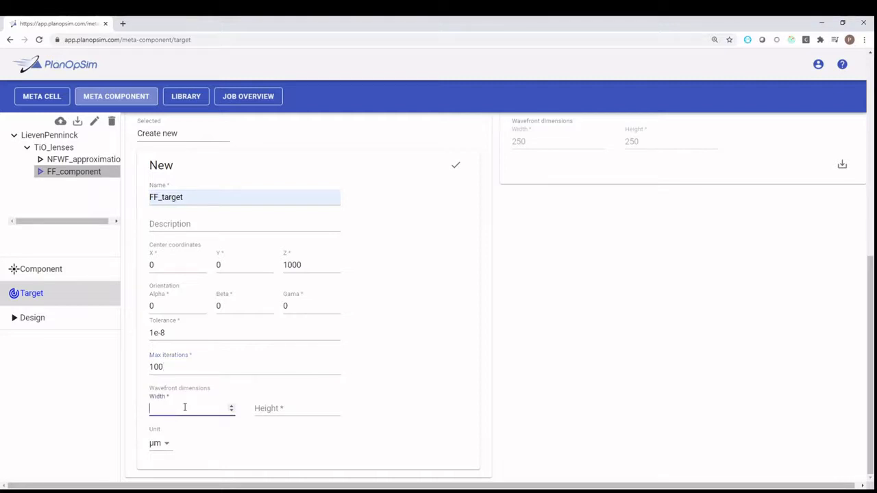
{"action": "type", "text": "100"}
{"action": "key", "text": "Tab"}
{"action": "type", "text": "100"}
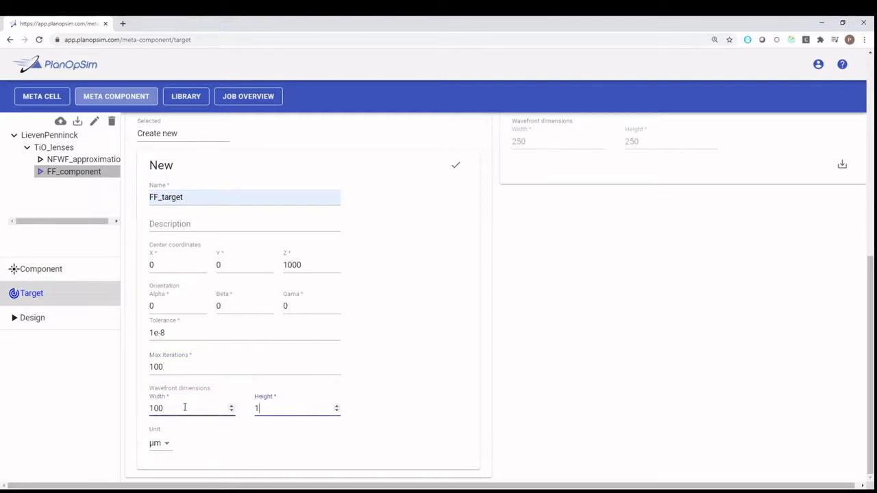
{"action": "left_click", "coordinate": [456, 168]}
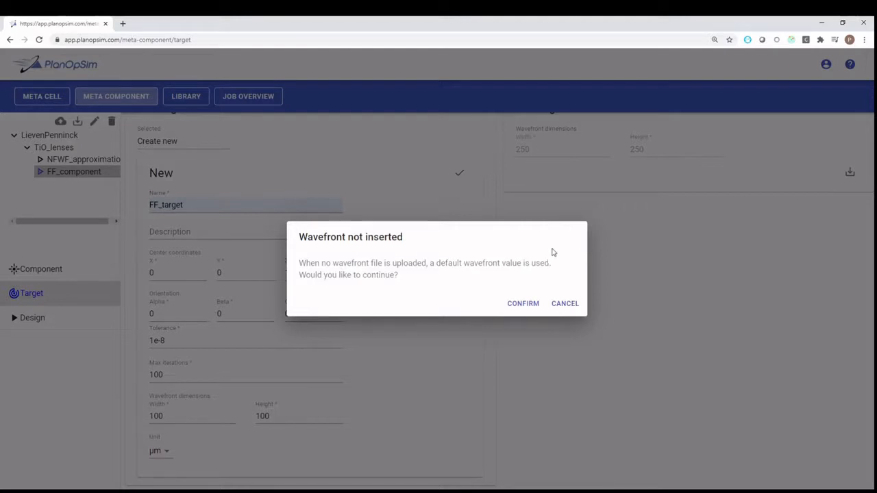
{"action": "left_click", "coordinate": [510, 306]}
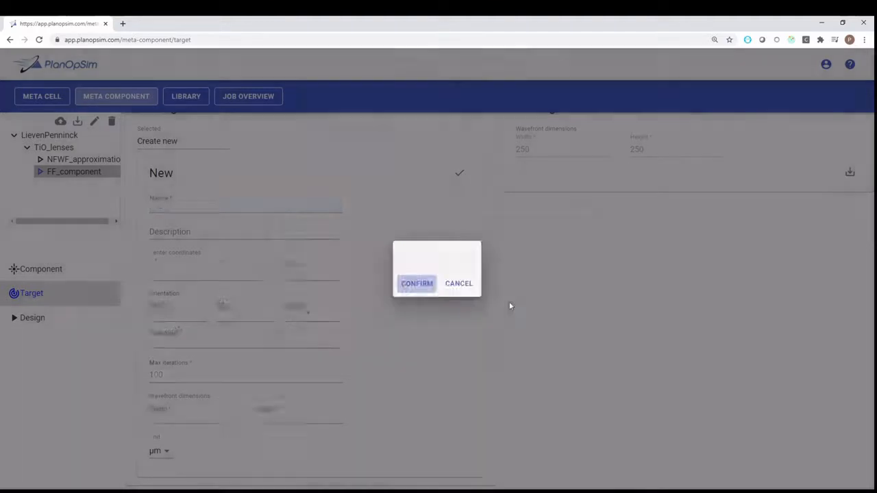
Select the newly created FF_target as the target's far-field wavefront
{"action": "scroll", "coordinate": [872, 273], "scroll_direction": "down", "scroll_amount": 1}
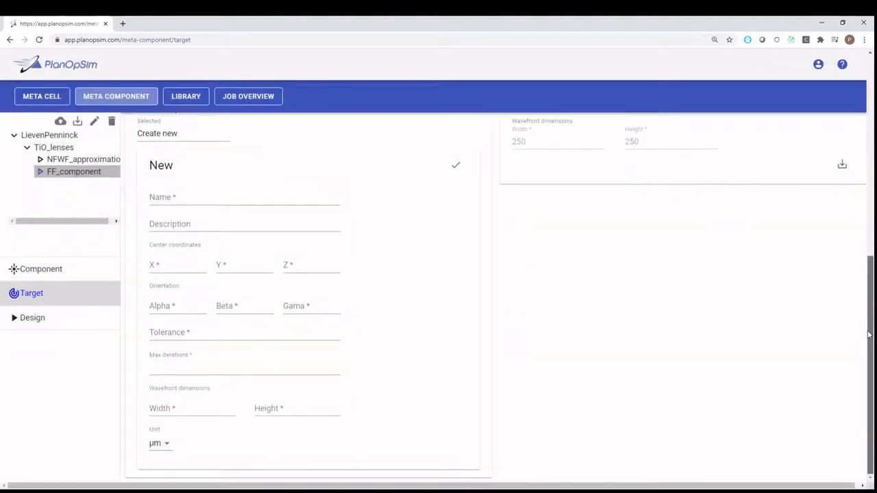
{"action": "left_click", "coordinate": [147, 135]}
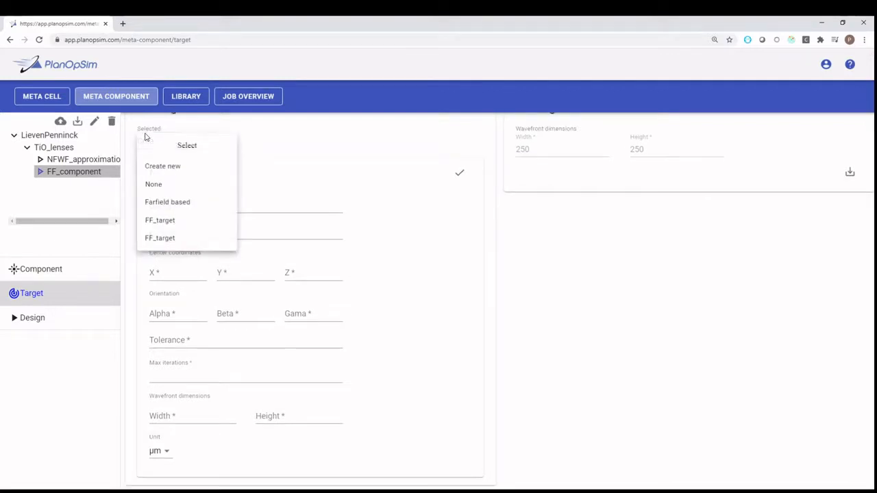
{"action": "left_click", "coordinate": [172, 239]}
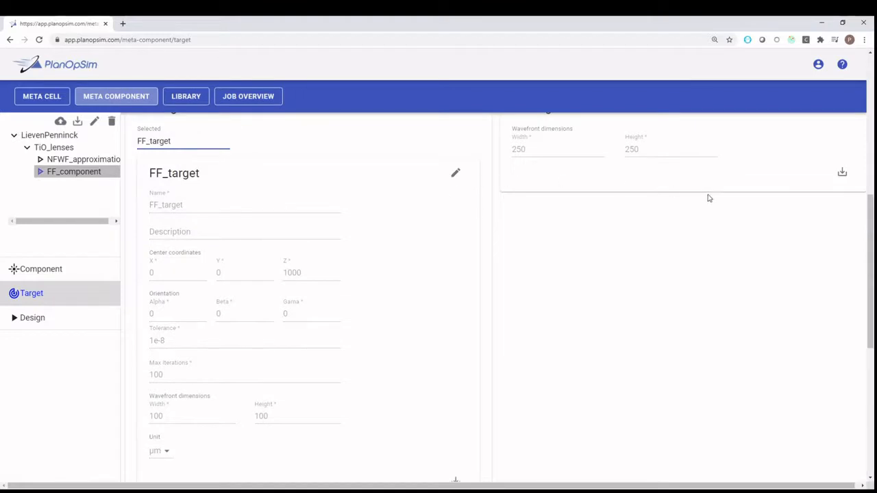
Edit the selected FF_target wavefront and import a wavefront file to replace its default profile
{"action": "mouse_move", "coordinate": [870, 251]}
{"action": "left_mouse_down"}
{"action": "mouse_move", "coordinate": [864, 403]}
{"action": "mouse_move", "coordinate": [872, 230]}
{"action": "left_mouse_up"}
{"action": "left_click", "coordinate": [458, 214]}
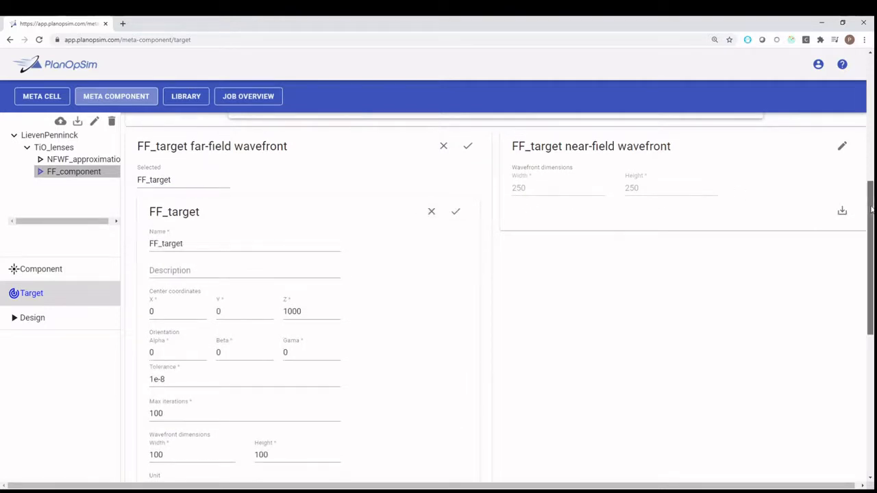
{"action": "left_click_drag", "start_coordinate": [872, 209], "coordinate": [872, 331]}
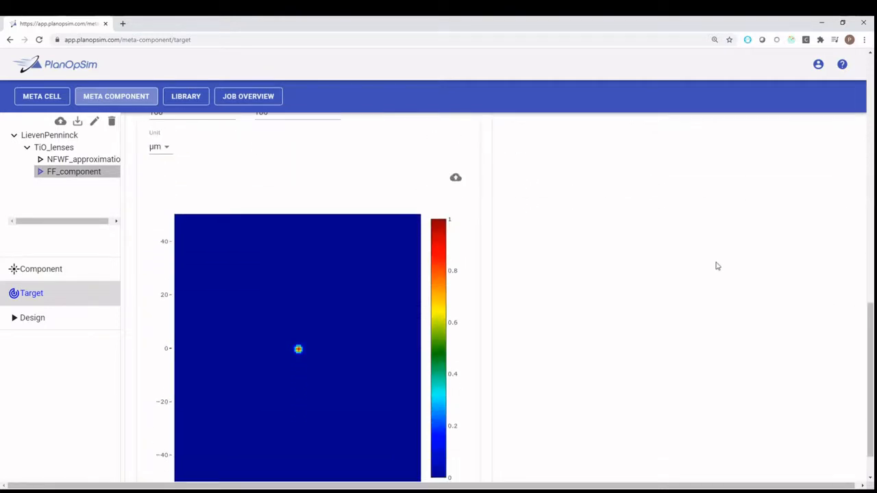
{"action": "left_click", "coordinate": [455, 178]}
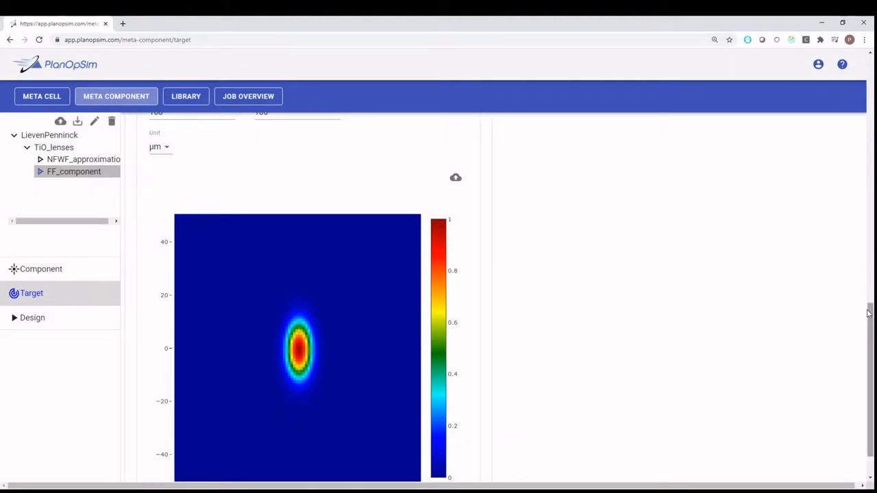
Check the imported wavefront plot, and save both the FF_target wavefront and the target's far-field wavefront selection
{"action": "left_click_drag", "start_coordinate": [870, 313], "coordinate": [870, 329]}
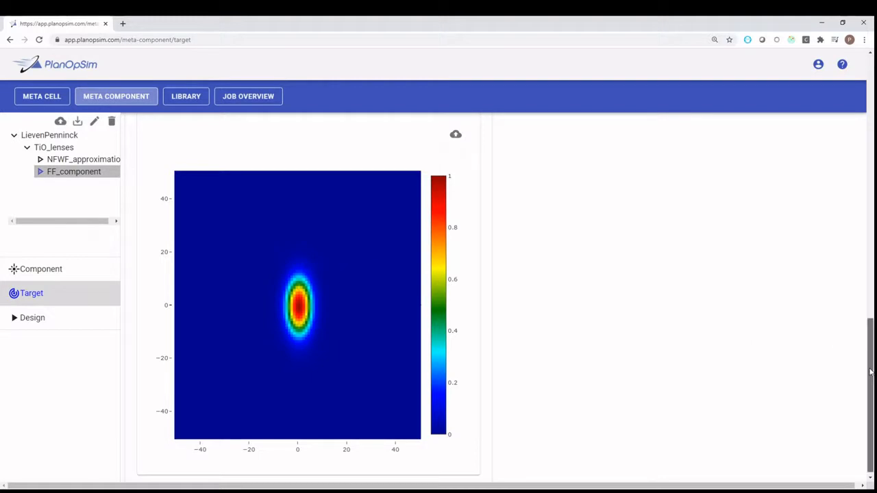
{"action": "left_click_drag", "start_coordinate": [871, 372], "coordinate": [853, 186]}
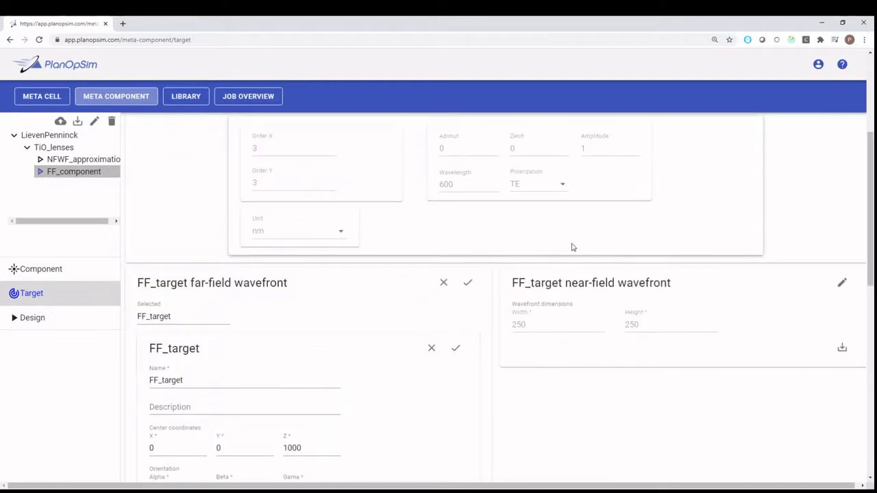
{"action": "left_click", "coordinate": [455, 349]}
{"action": "left_click", "coordinate": [467, 282]}
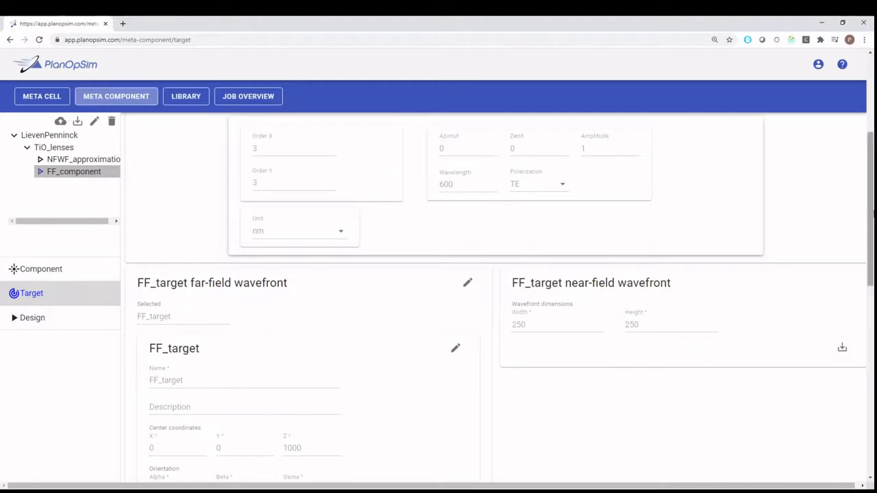
Start the design job for FF_component
{"action": "left_click_drag", "start_coordinate": [872, 214], "coordinate": [855, 148]}
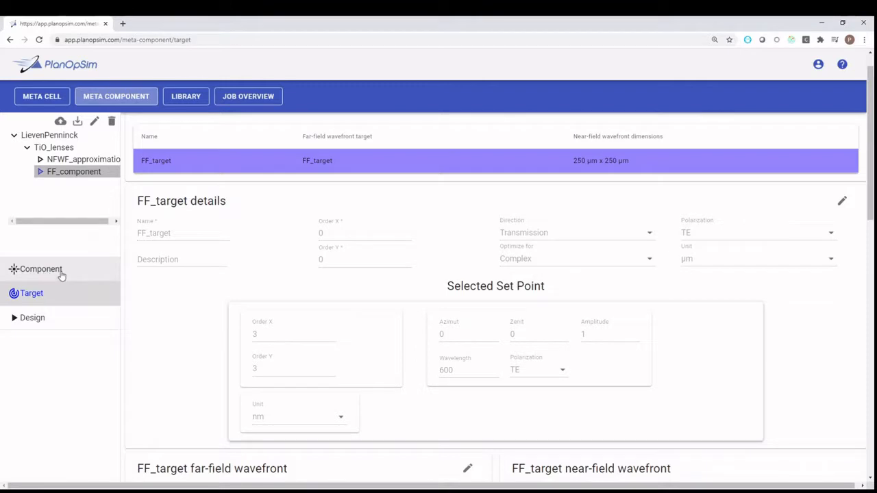
{"action": "left_click", "coordinate": [53, 326]}
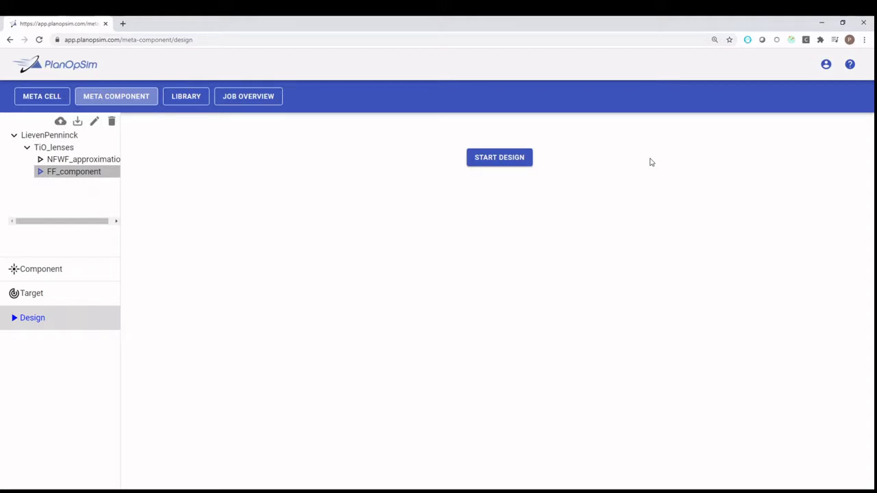
{"action": "left_click", "coordinate": [502, 162]}
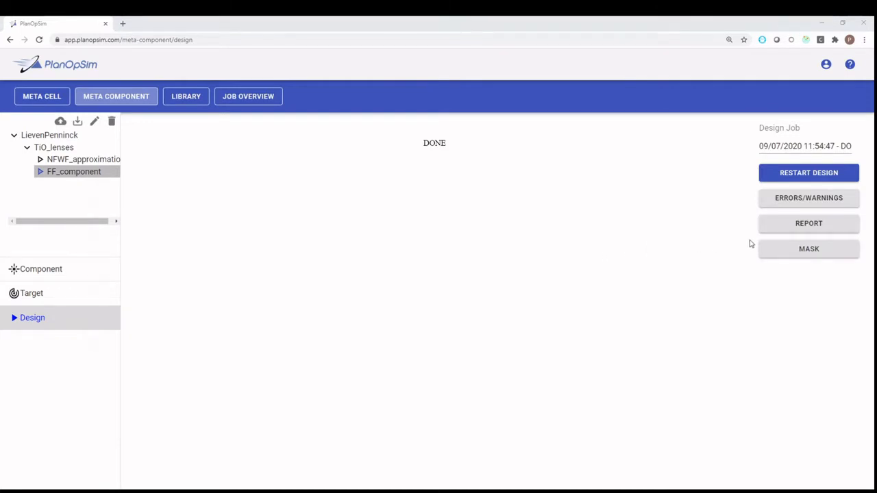
Download the finished design job's PDF report and open it to review the component and family members used
{"action": "left_click", "coordinate": [792, 228]}
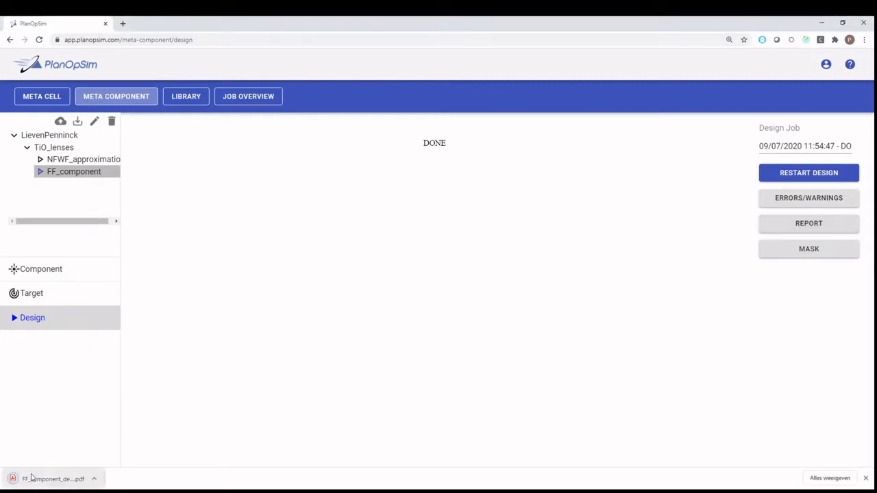
{"action": "left_click", "coordinate": [36, 479]}
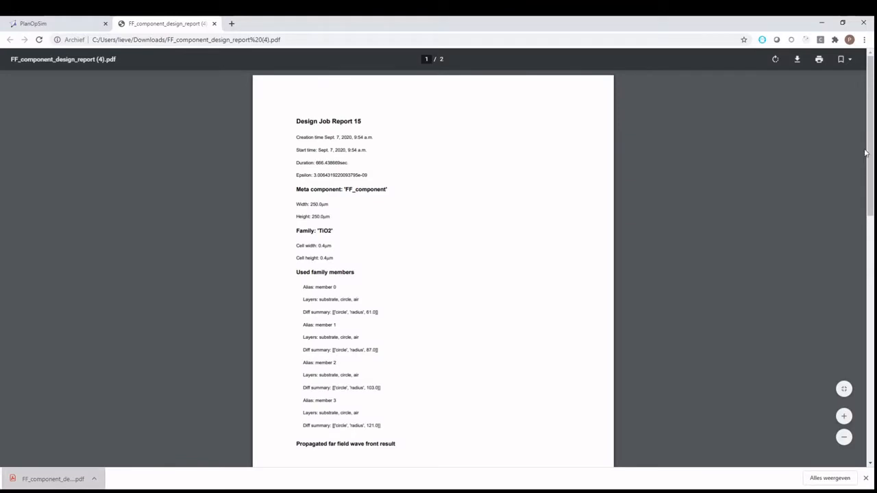
{"action": "mouse_move", "coordinate": [871, 143]}
{"action": "left_mouse_down"}
{"action": "mouse_move", "coordinate": [871, 159]}
{"action": "mouse_move", "coordinate": [870, 141]}
{"action": "left_mouse_up"}
Return to PlanOpSim, download the design's GDS mask file and switch to the layout viewer showing the mask
{"action": "left_click", "coordinate": [31, 23]}
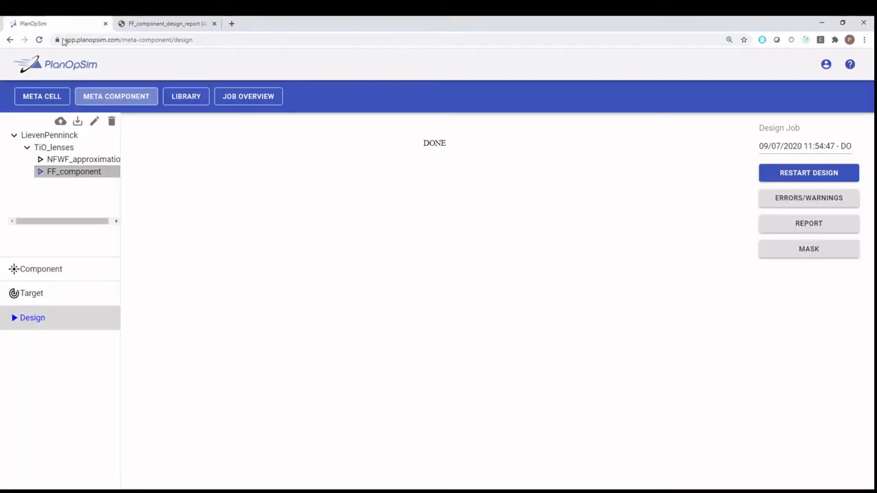
{"action": "left_click", "coordinate": [791, 256]}
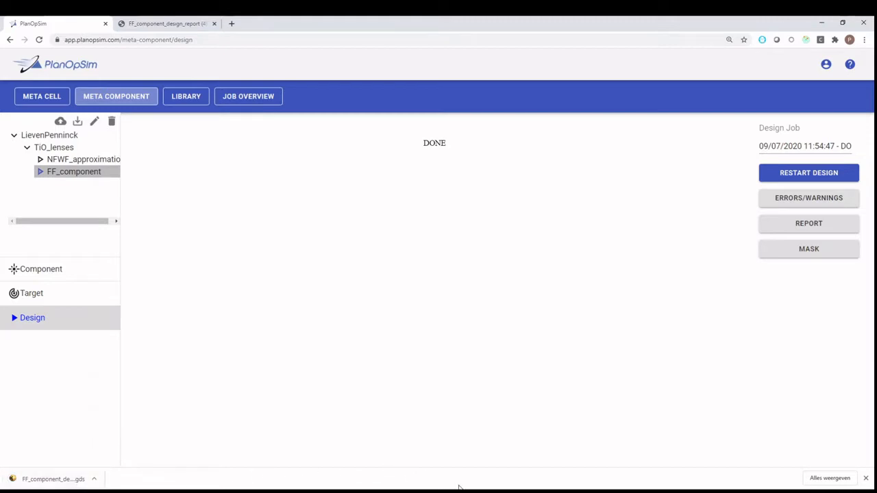
{"action": "key", "text": "alt+Tab"}
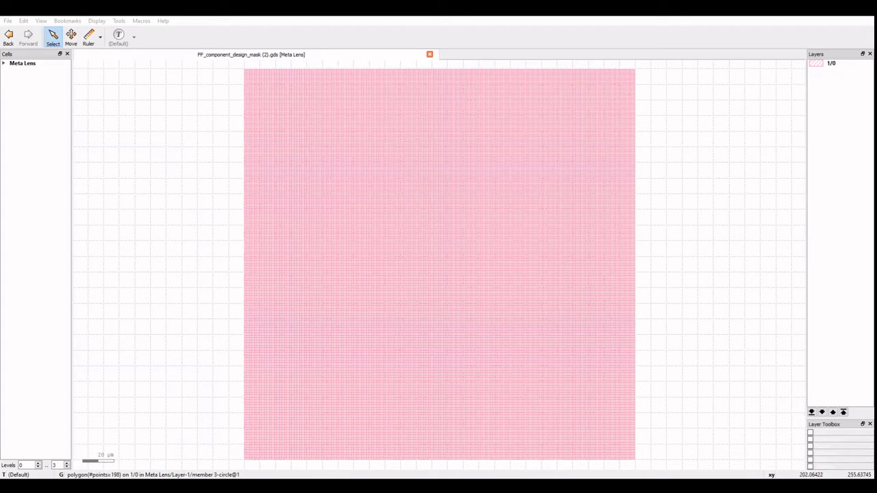
Expand Meta Lens and Layer-1 in the cell hierarchy and zoom into the mask layout to examine its structure
{"action": "left_click", "coordinate": [654, 109]}
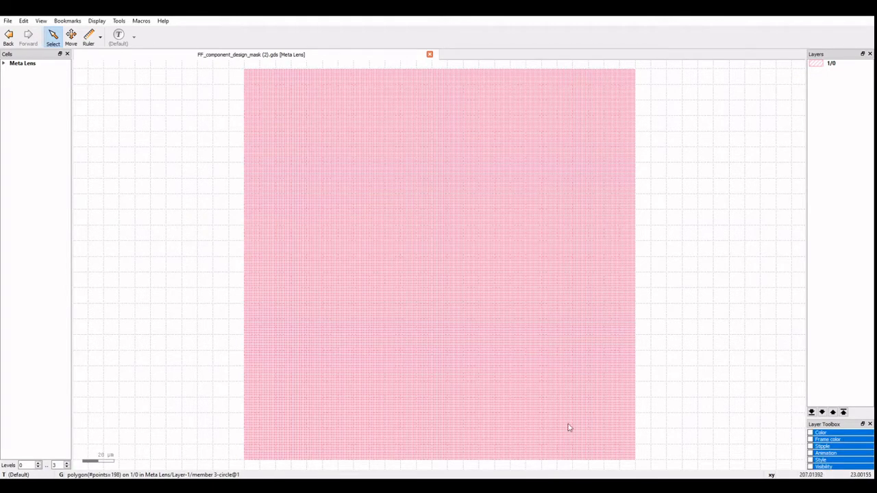
{"action": "left_click", "coordinate": [4, 63]}
{"action": "left_click", "coordinate": [9, 71]}
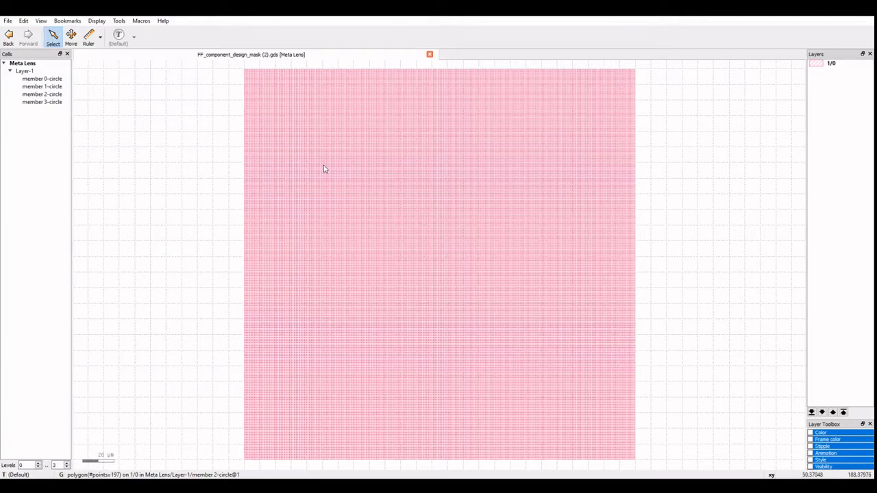
{"action": "left_click_drag", "start_coordinate": [309, 159], "coordinate": [563, 343]}
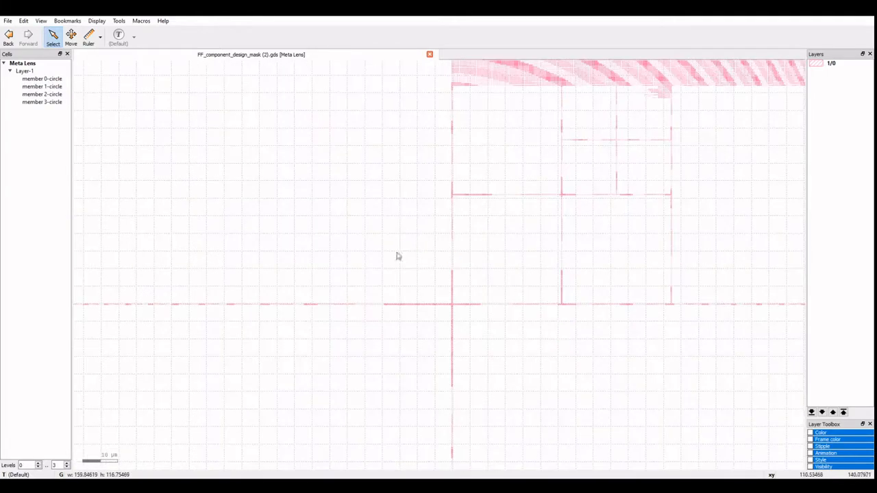